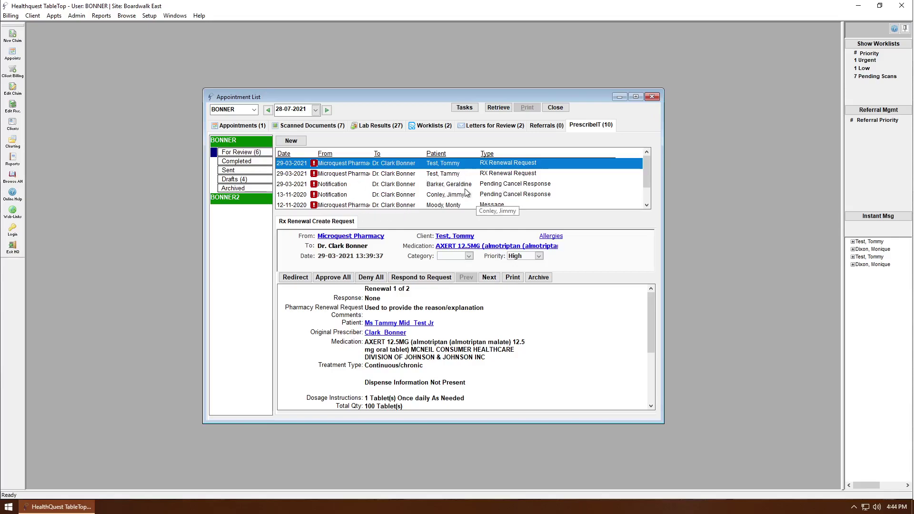
- Review the first PrescribeIT items awaiting review and read through the full details of the topmost AXERT 12.5MG renewal request
{"action": "left_click", "coordinate": [445, 176]}
{"action": "left_click", "coordinate": [440, 186]}
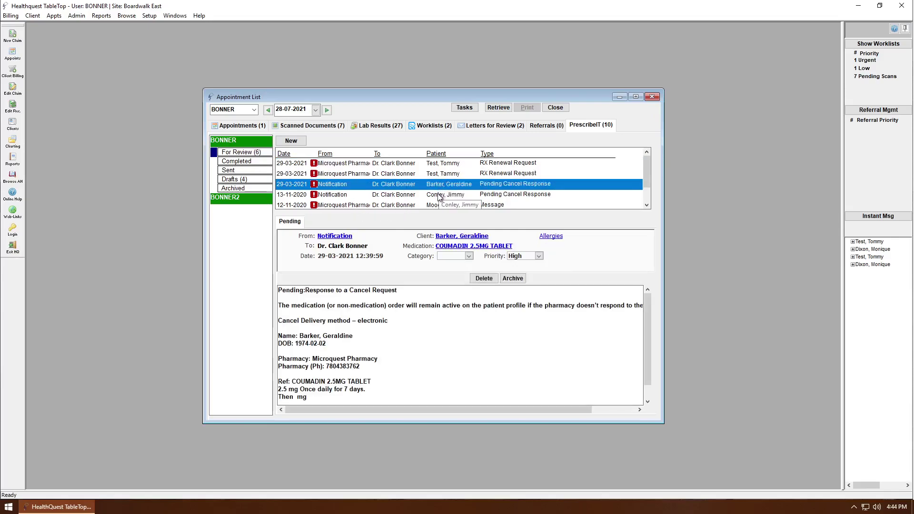
{"action": "left_click", "coordinate": [439, 195]}
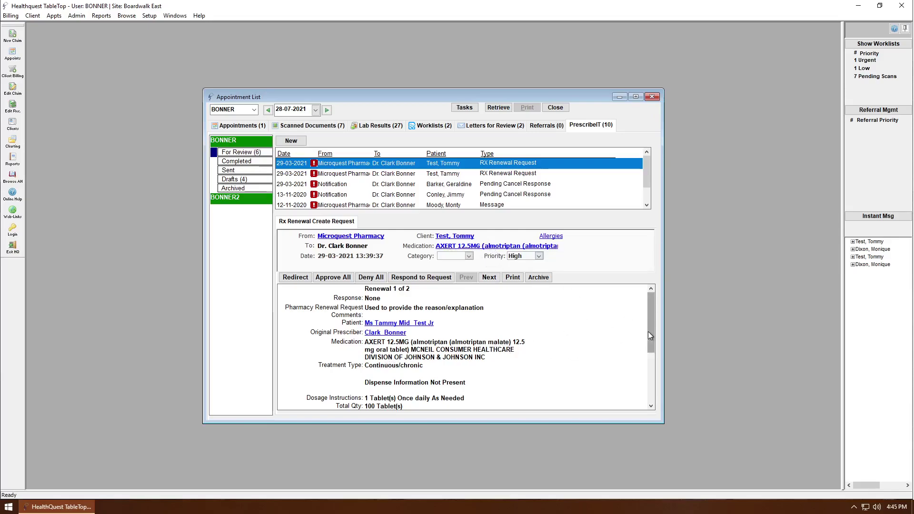
{"action": "left_click", "coordinate": [651, 406]}
{"action": "scroll", "coordinate": [651, 405], "scroll_direction": "down", "scroll_amount": 4}
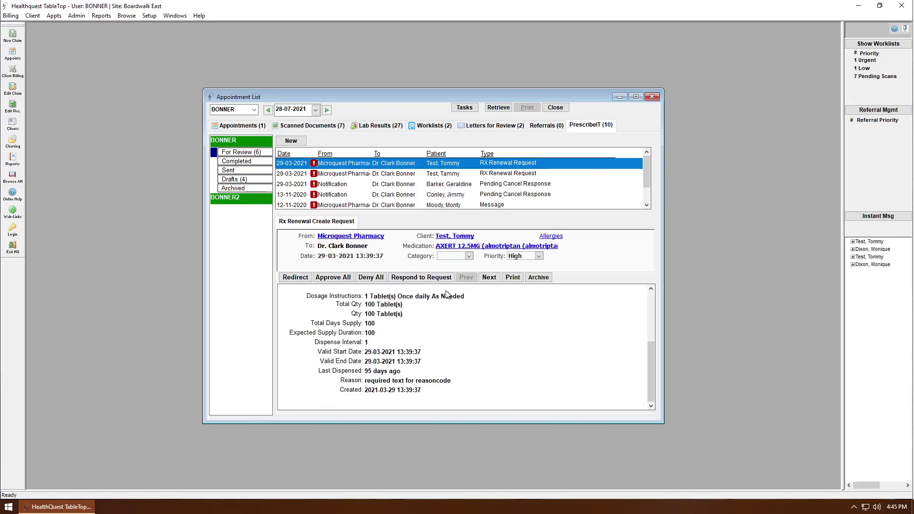
- Open the AXERT 12.5MG medication in the patient's chart and review the renewal request in its communication
{"action": "left_click", "coordinate": [486, 246]}
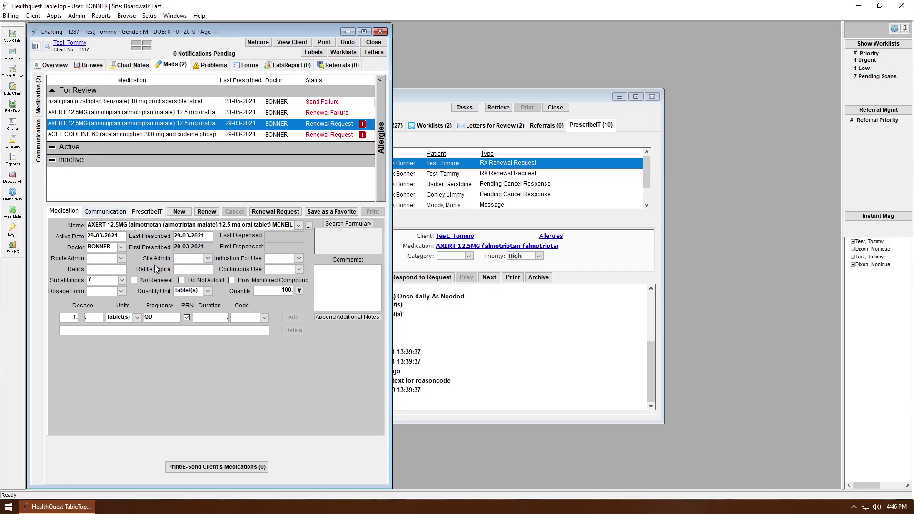
{"action": "left_click", "coordinate": [113, 212]}
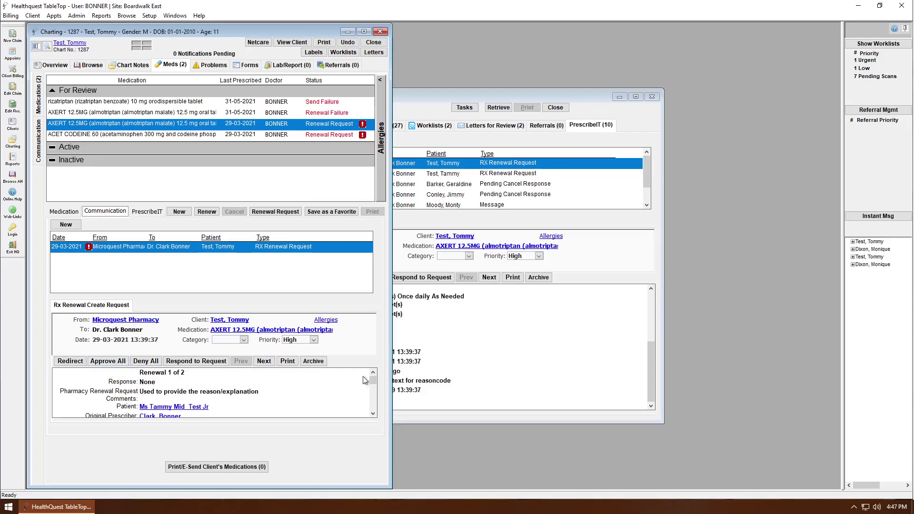
{"action": "left_click_drag", "start_coordinate": [374, 387], "coordinate": [373, 408]}
{"action": "scroll", "coordinate": [372, 380], "scroll_direction": "up", "scroll_amount": 5}
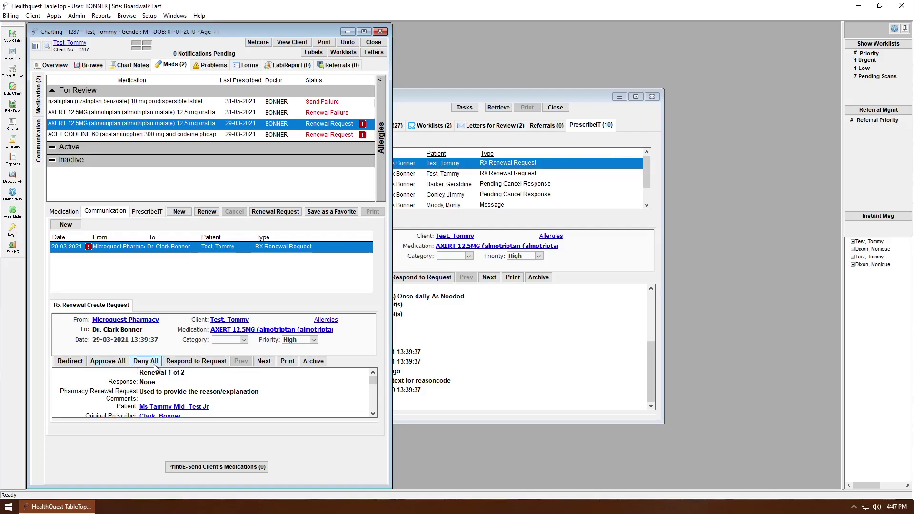
- Start a response to the renewal request and set the AXERT 12.5MG renewal to Approve
{"action": "left_click", "coordinate": [193, 364]}
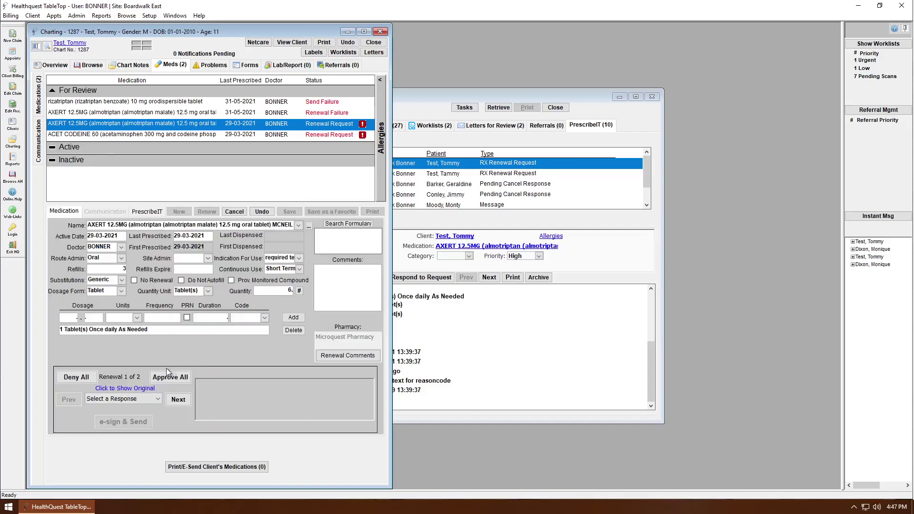
{"action": "left_click", "coordinate": [148, 398]}
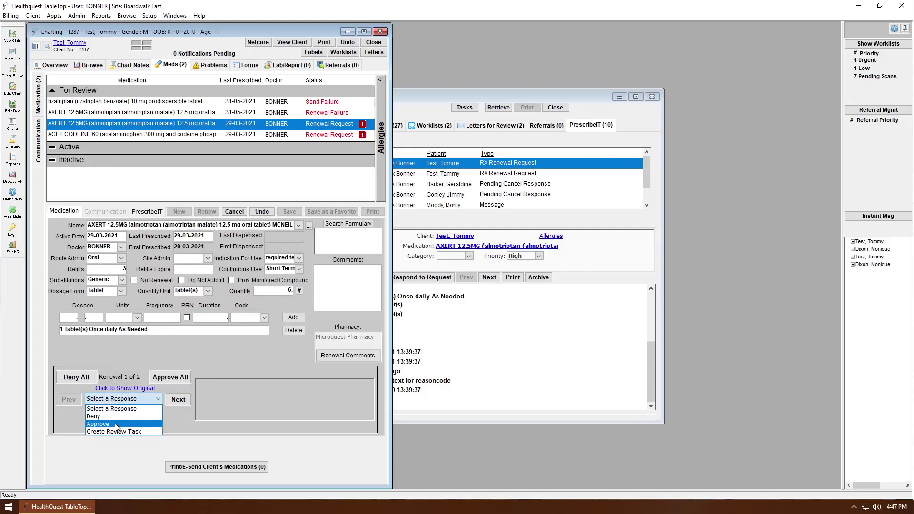
{"action": "left_click", "coordinate": [115, 424]}
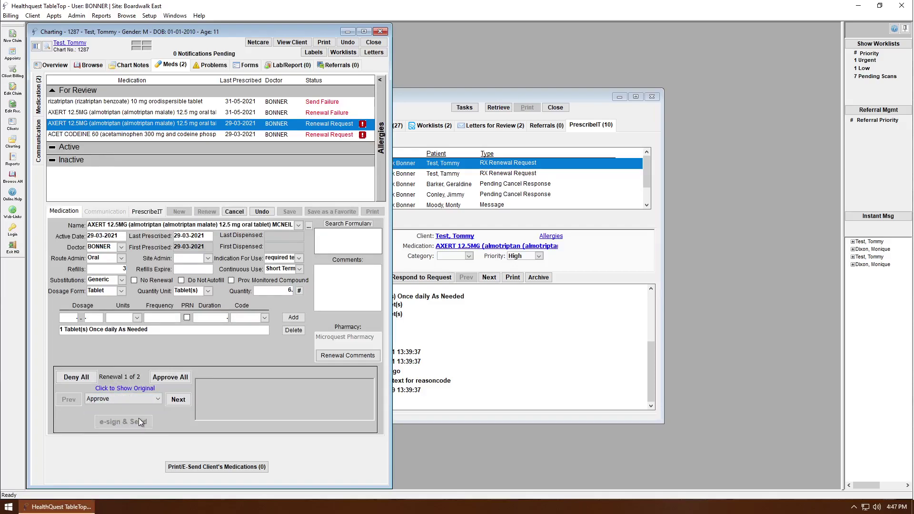
- Deny the ACET CODEINE 60 renewal with the reason "Patient must make appointment", and e-sign and send the response
{"action": "left_click", "coordinate": [179, 400]}
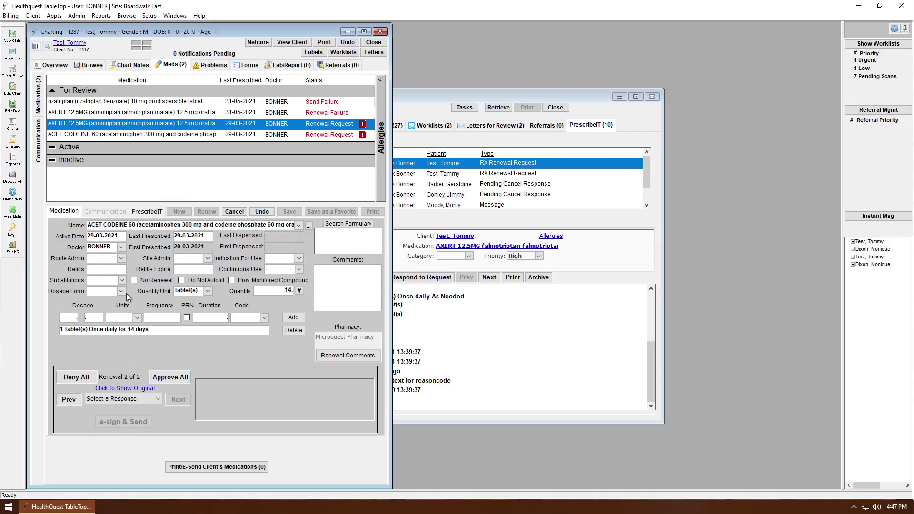
{"action": "left_click", "coordinate": [137, 399]}
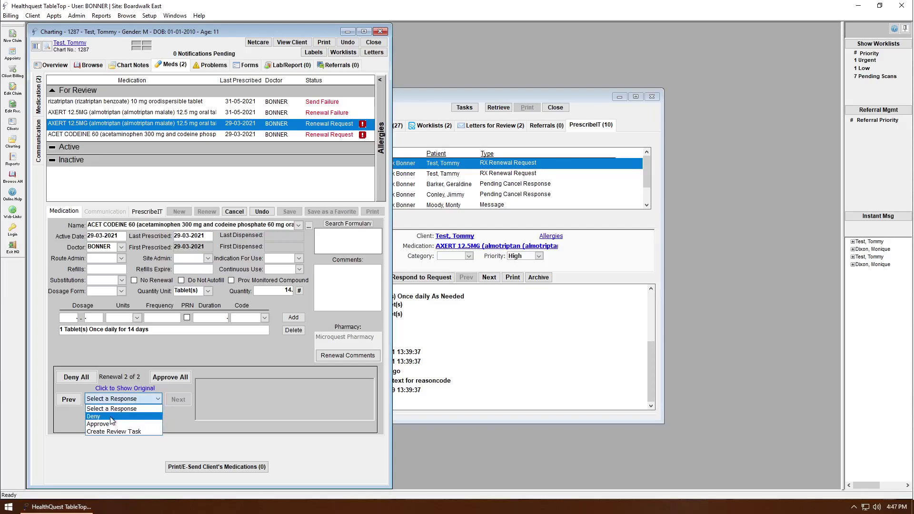
{"action": "left_click", "coordinate": [117, 410]}
{"action": "left_click", "coordinate": [238, 386]}
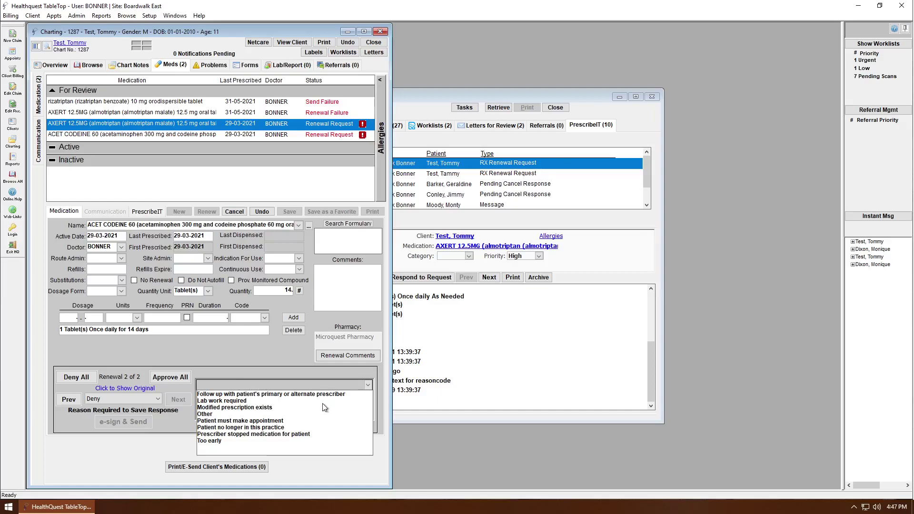
{"action": "left_click", "coordinate": [252, 422]}
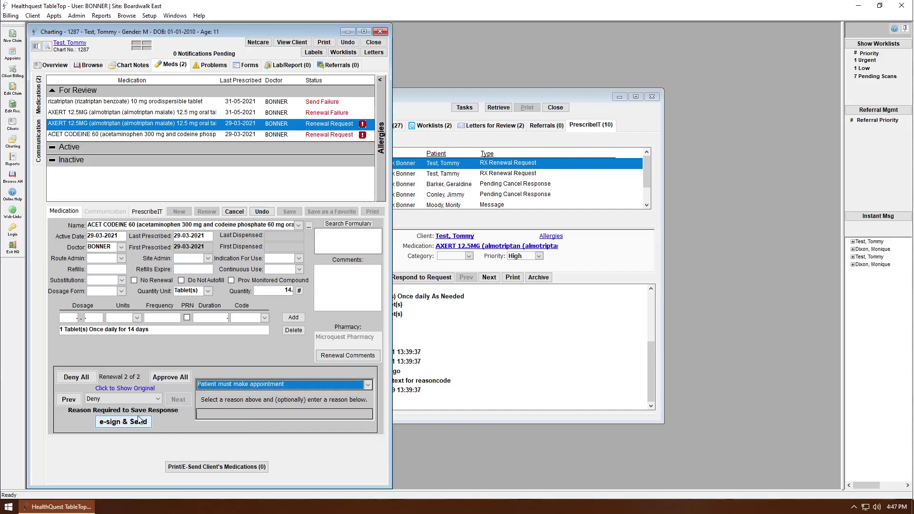
{"action": "left_click", "coordinate": [116, 424]}
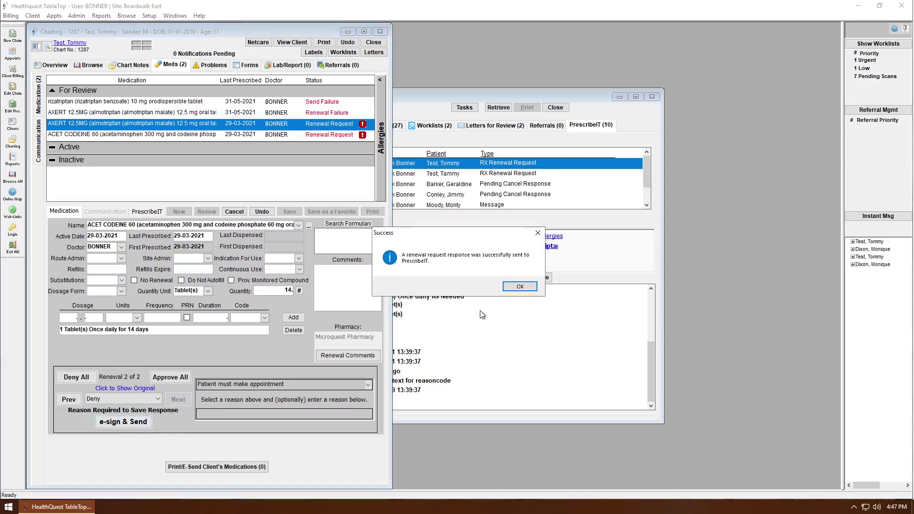
{"action": "left_click", "coordinate": [520, 288]}
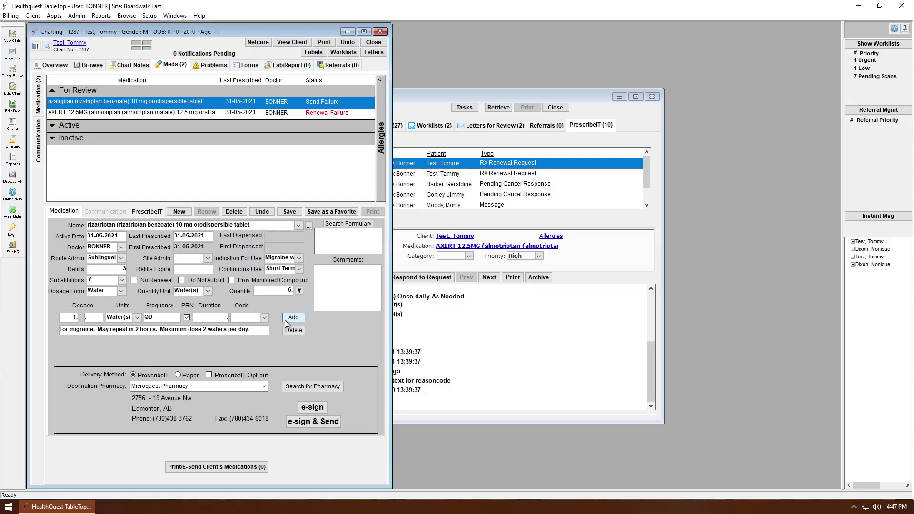
- Return to the PrescribeIT review list and electronically approve all medications in the remaining RX Renewal Request
{"action": "left_click", "coordinate": [468, 104]}
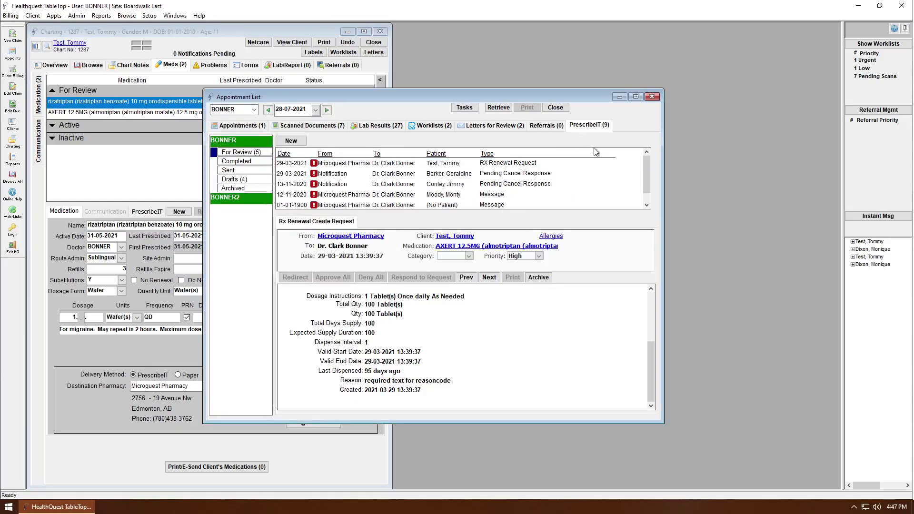
{"action": "left_click", "coordinate": [384, 163]}
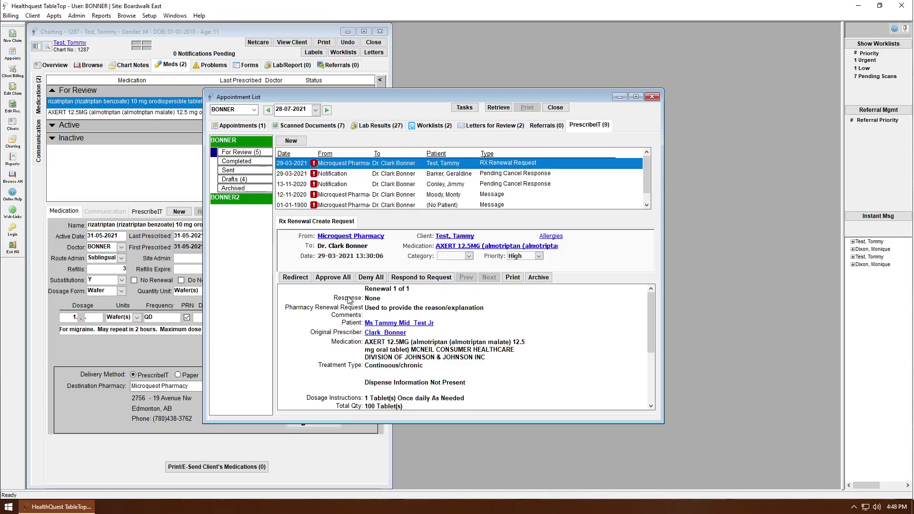
{"action": "left_click", "coordinate": [333, 279]}
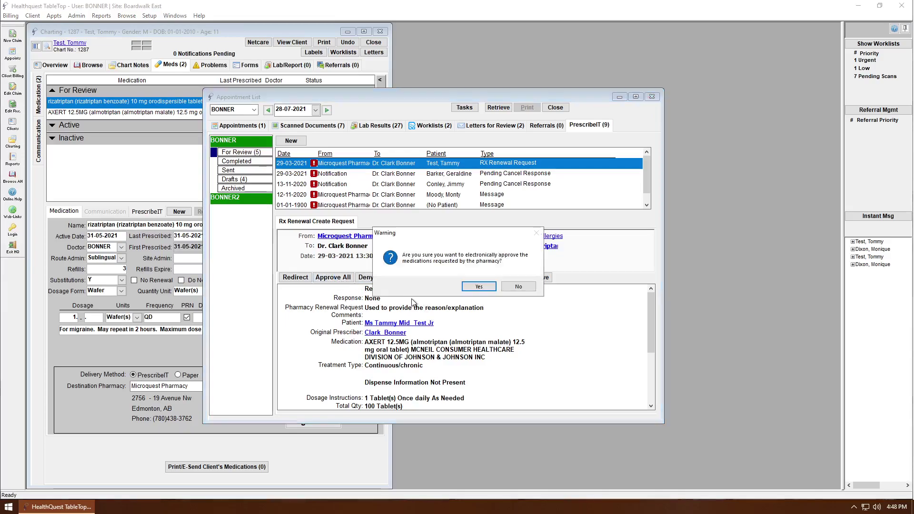
{"action": "left_click", "coordinate": [476, 287]}
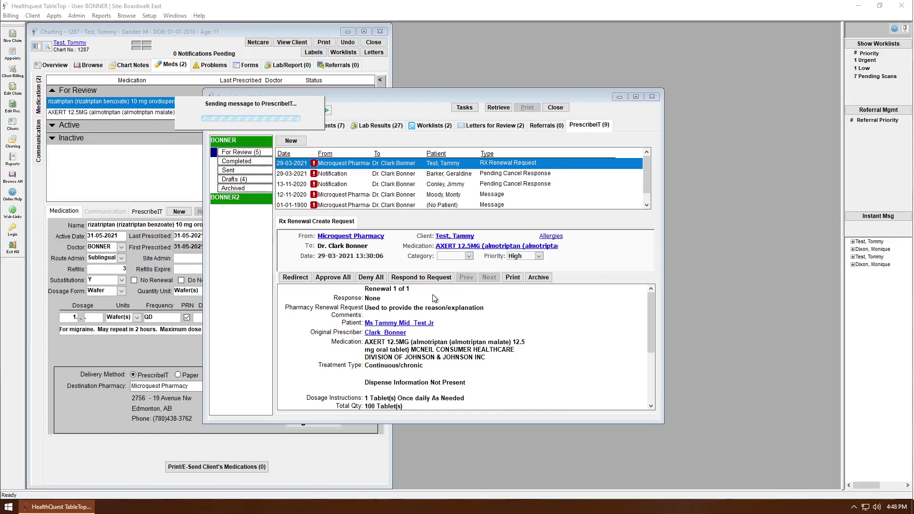
{"action": "left_click", "coordinate": [521, 286]}
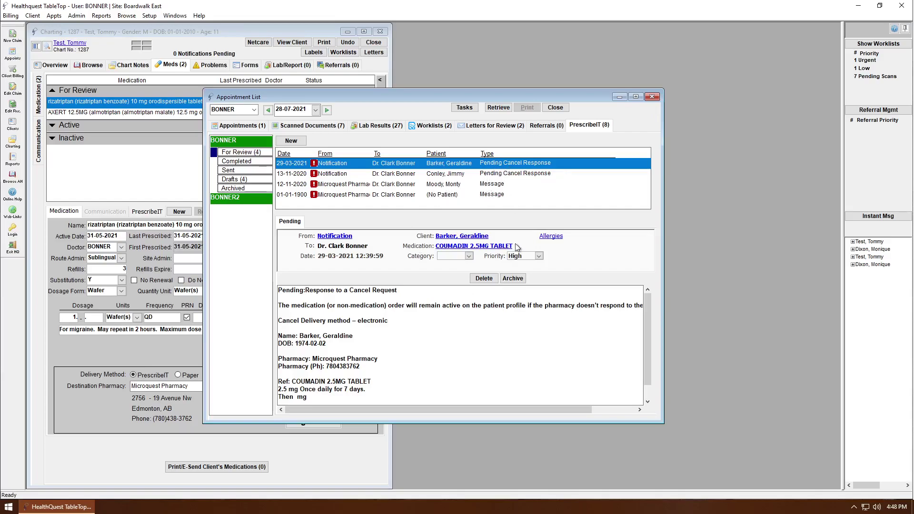
- Archive the two Pending Cancel Response notifications for COUMADIN 2.5MG and Elavil 10mg
{"action": "left_click", "coordinate": [520, 280]}
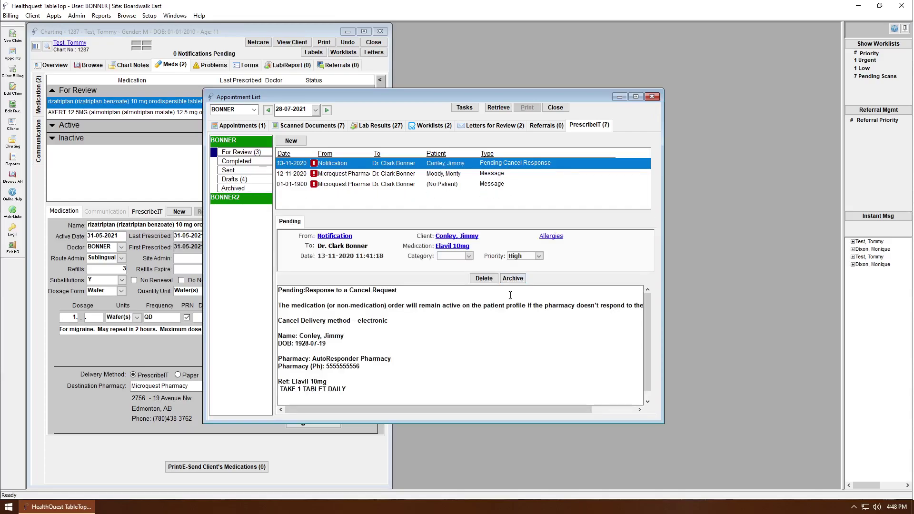
{"action": "left_click", "coordinate": [517, 280]}
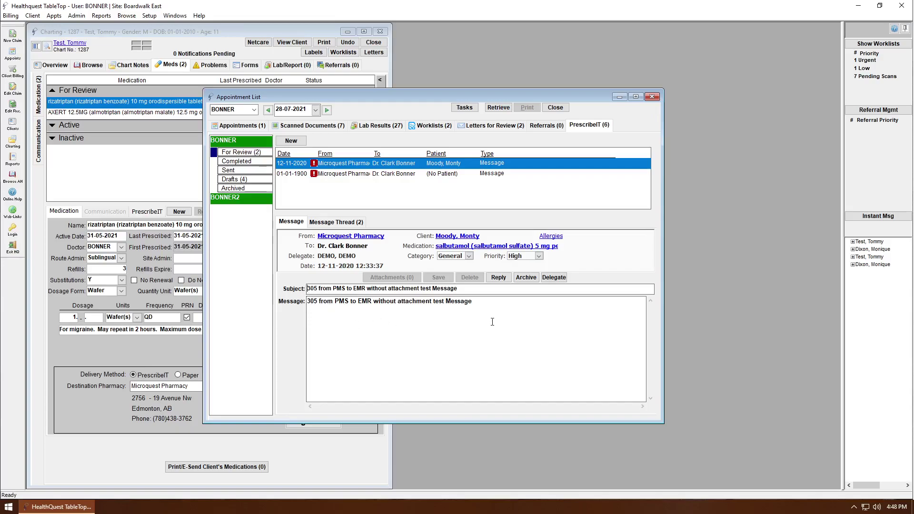
- Reply to the pharmacy's salbutamol message with the text "Thank you for sending this"
{"action": "left_click", "coordinate": [499, 277]}
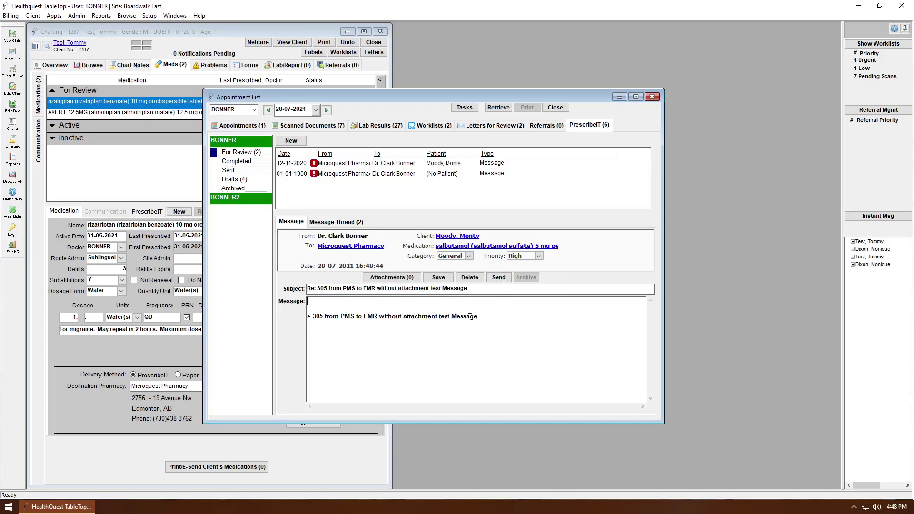
{"action": "type", "text": "Thank you for sending this"}
- Open the attachments for the reply and list all types of patient records available to attach
{"action": "left_click", "coordinate": [391, 278]}
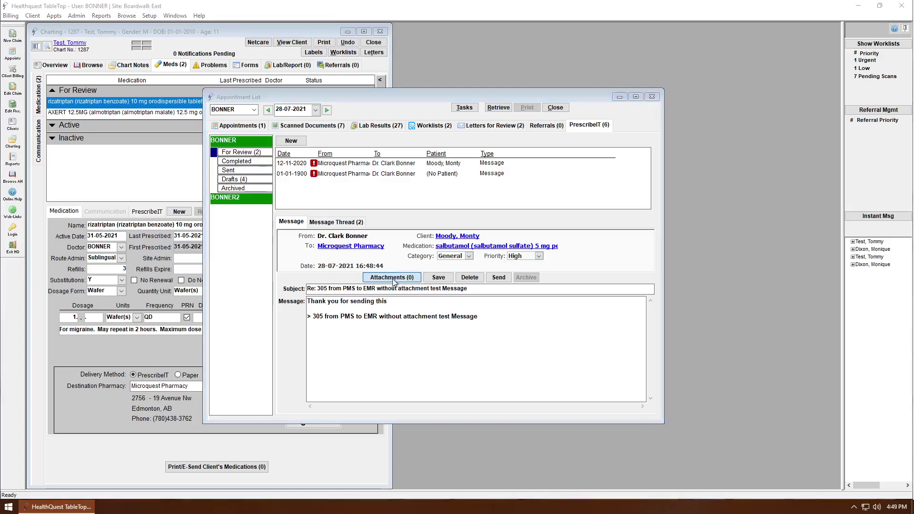
{"action": "left_click_drag", "start_coordinate": [228, 11], "coordinate": [309, 44]}
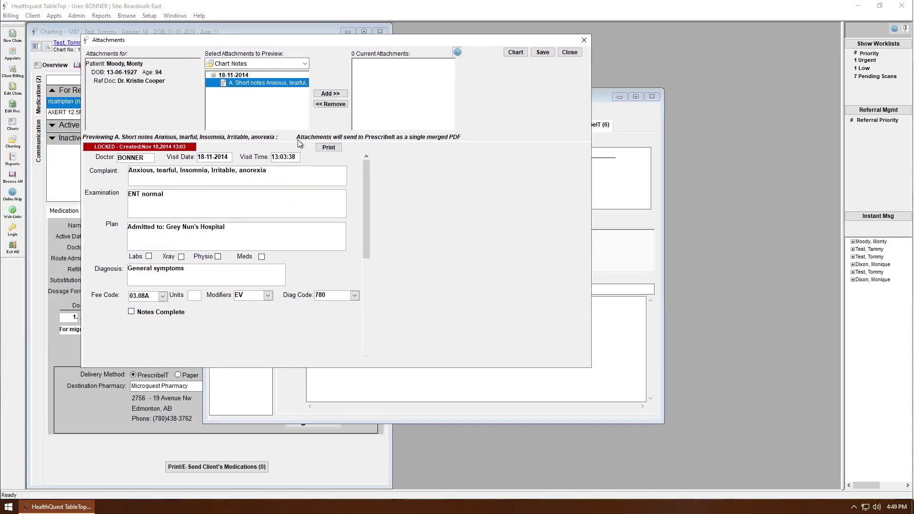
{"action": "left_click", "coordinate": [305, 63]}
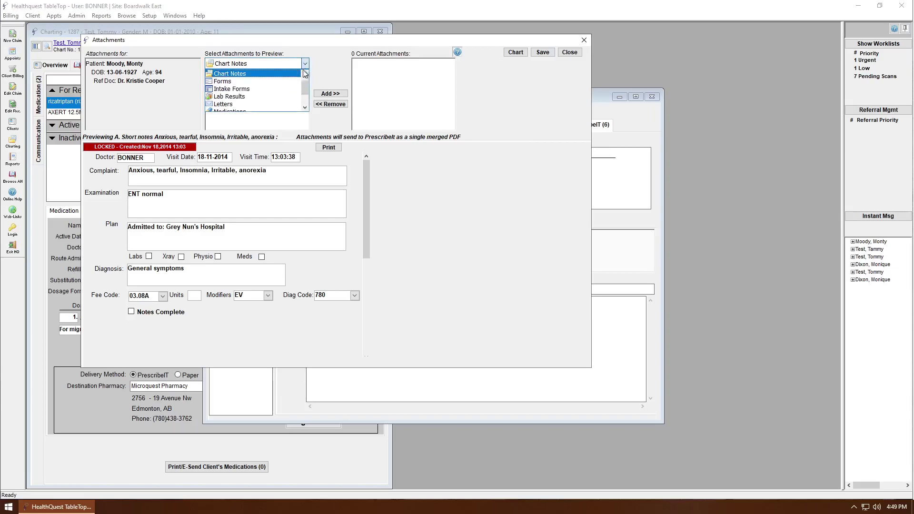
{"action": "scroll", "coordinate": [306, 80], "scroll_direction": "up", "scroll_amount": 1}
{"action": "left_click", "coordinate": [233, 73]}
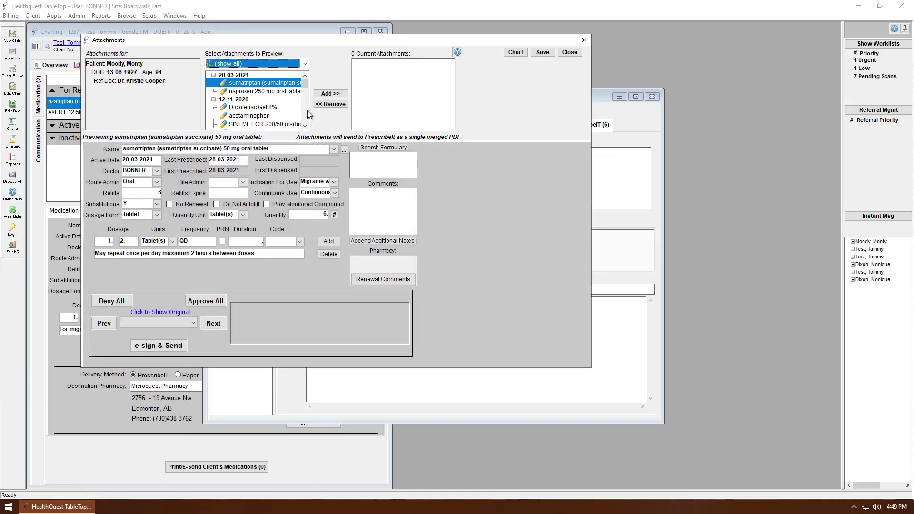
{"action": "left_click", "coordinate": [305, 97]}
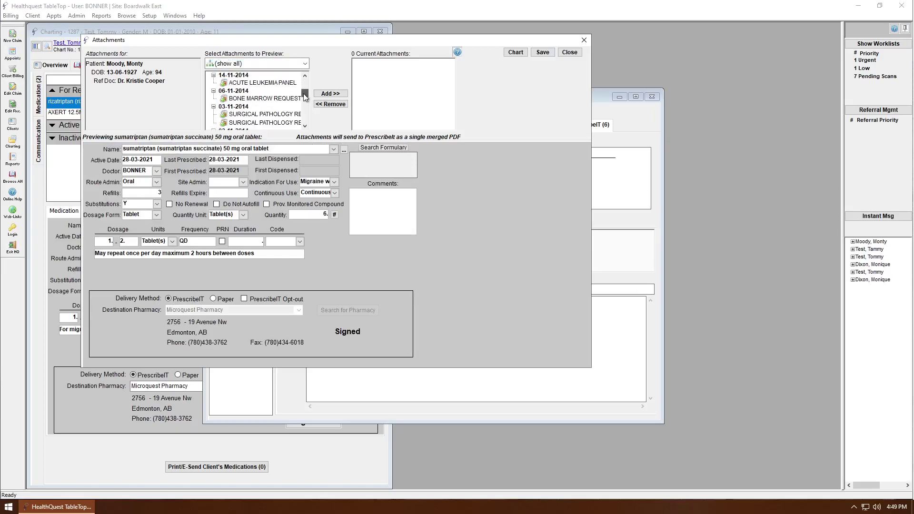
{"action": "scroll", "coordinate": [304, 92], "scroll_direction": "up", "scroll_amount": 1}
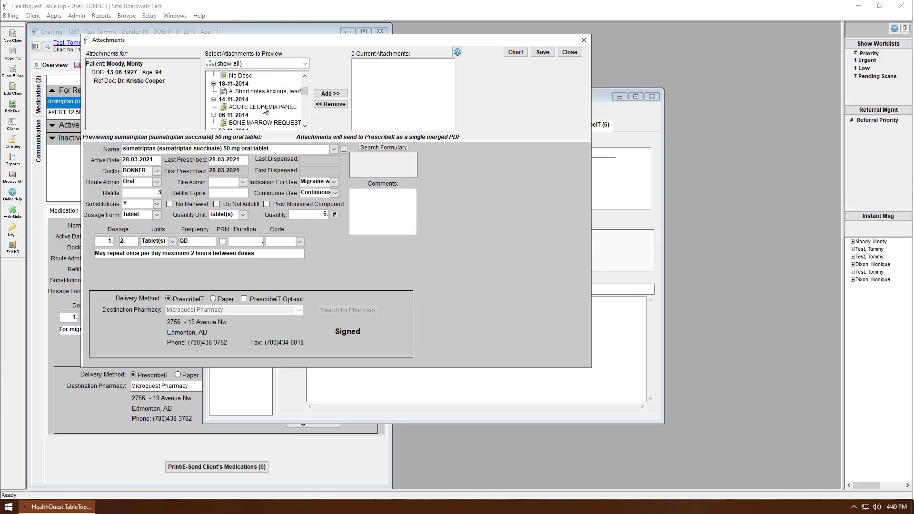
- Try to attach the ACUTE LEUKEMIA PANEL result and the 18-11-2014 short notes to the reply, then close the attachments
{"action": "left_click", "coordinate": [263, 106]}
{"action": "left_click", "coordinate": [330, 94]}
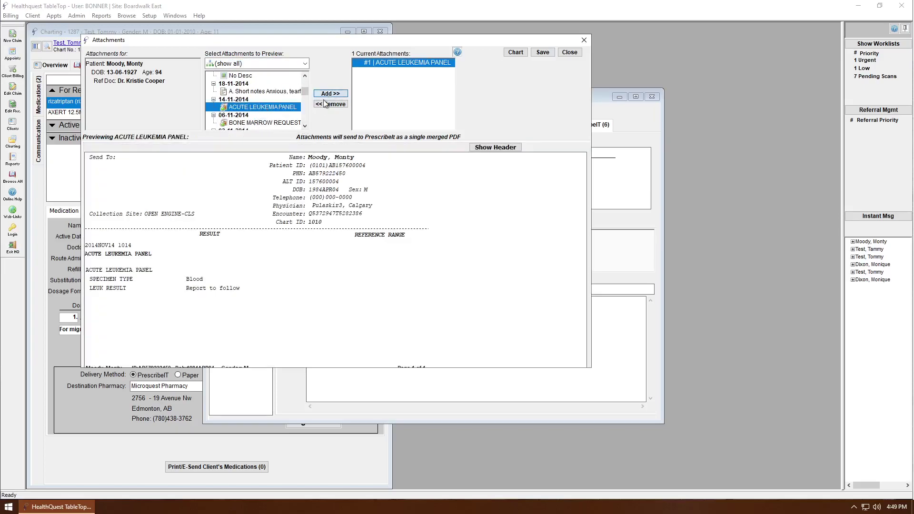
{"action": "left_click", "coordinate": [266, 91]}
{"action": "left_click", "coordinate": [330, 94]}
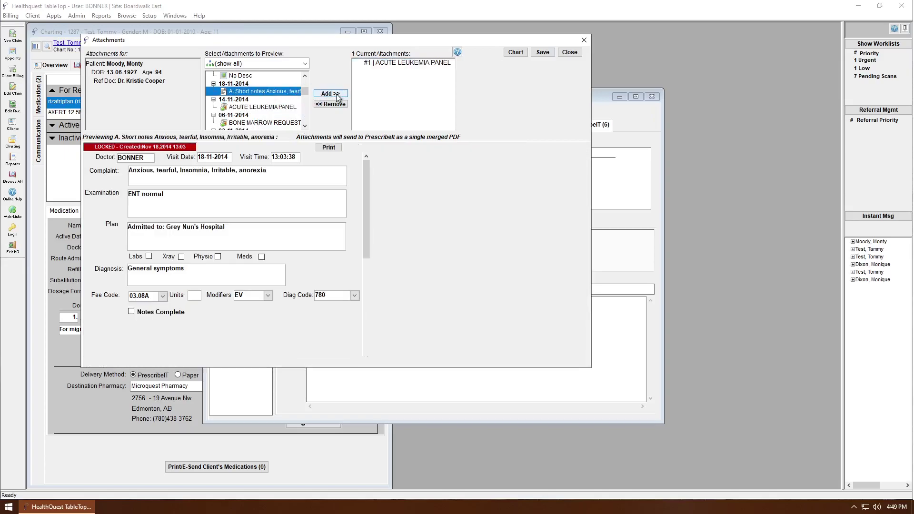
{"action": "left_click", "coordinate": [543, 52]}
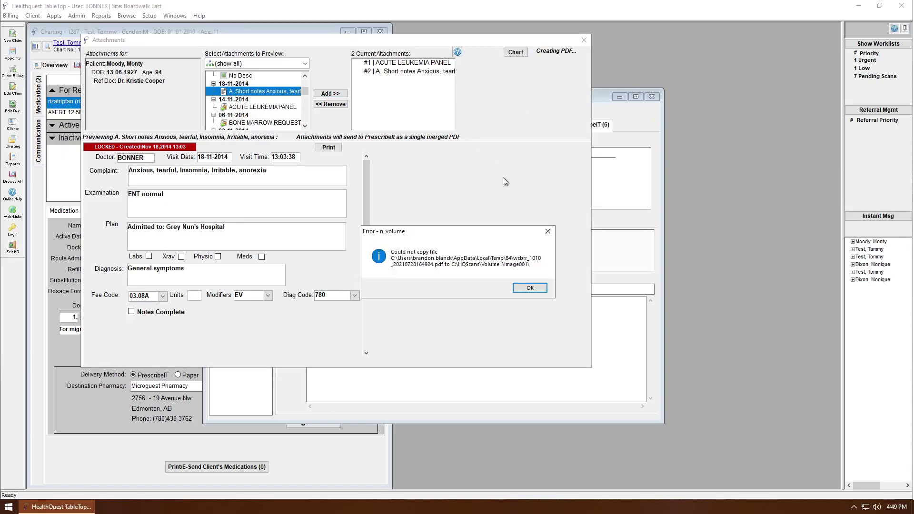
{"action": "left_click", "coordinate": [527, 289]}
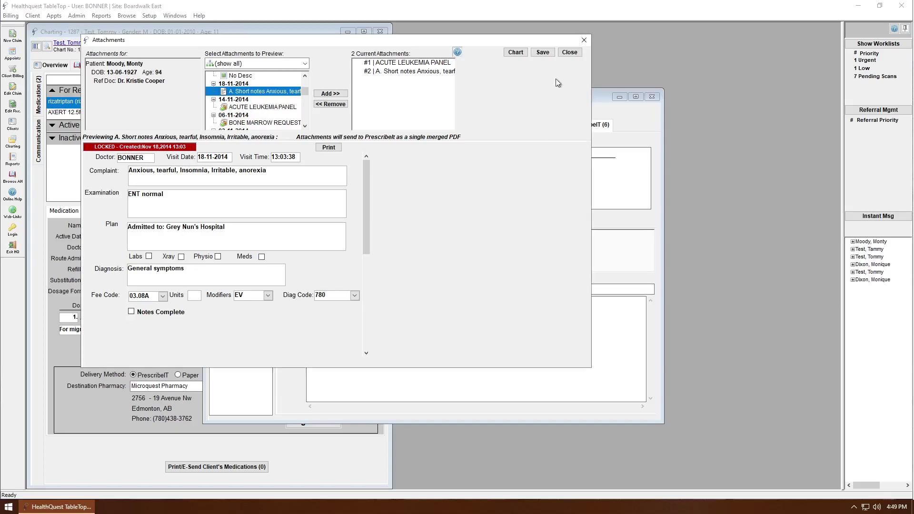
{"action": "left_click", "coordinate": [575, 55]}
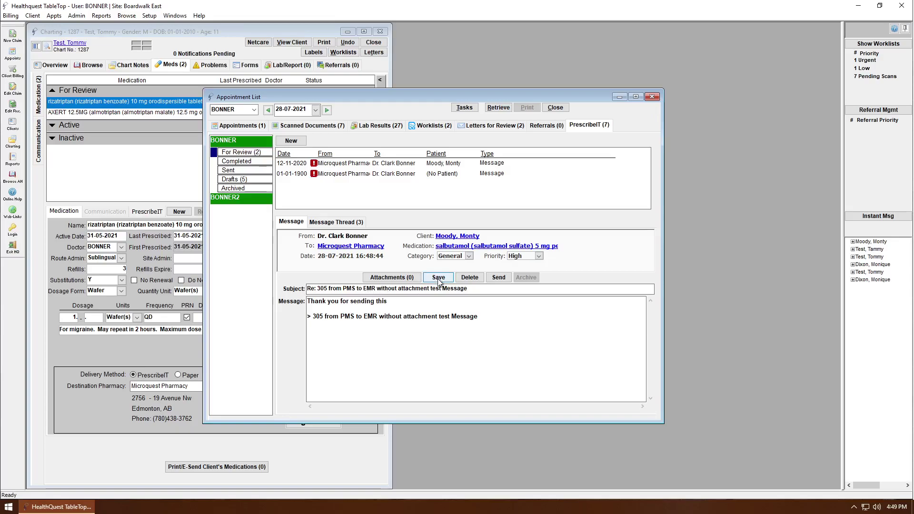
- Send the reply message to Microquest Pharmacy
{"action": "left_click", "coordinate": [499, 277]}
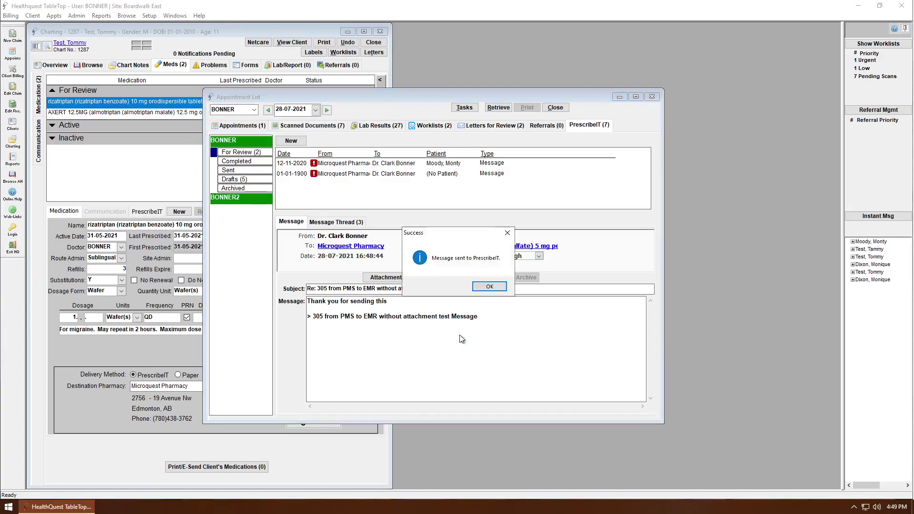
- Close the sent reply's notice and create a new PrescribeIT message addressed to Microquest Pharmacy in Edmonton
{"action": "left_click", "coordinate": [490, 284]}
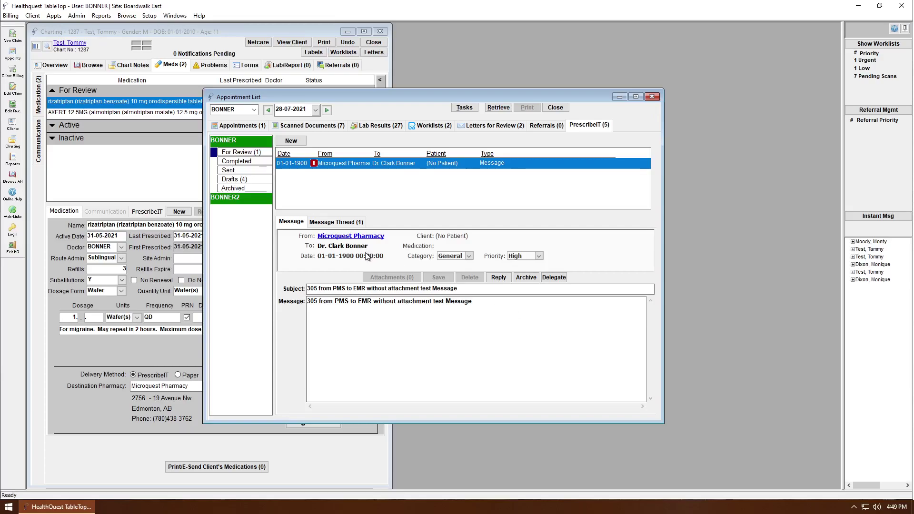
{"action": "left_click", "coordinate": [291, 142]}
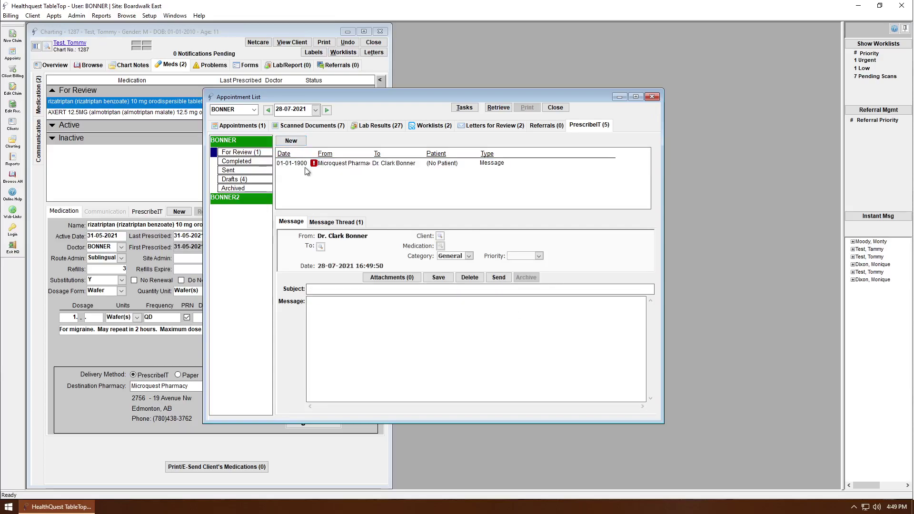
{"action": "left_click", "coordinate": [321, 247]}
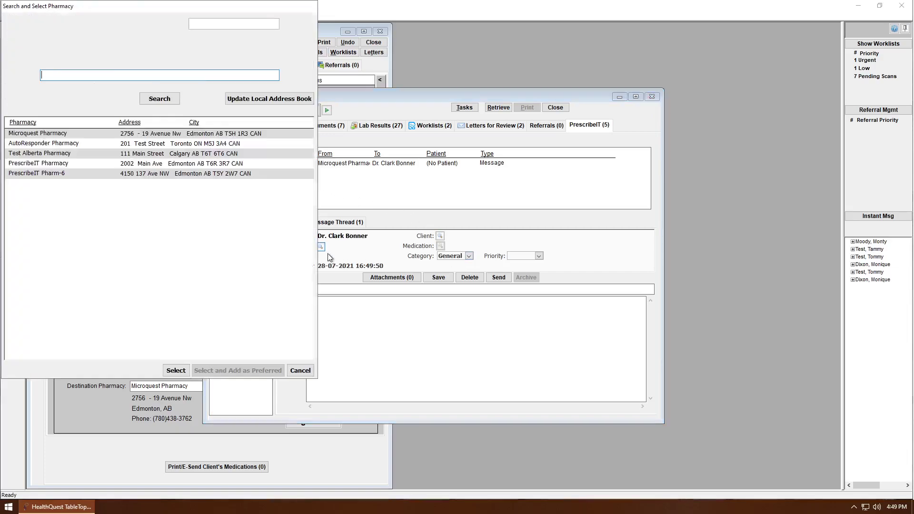
{"action": "left_click", "coordinate": [30, 135]}
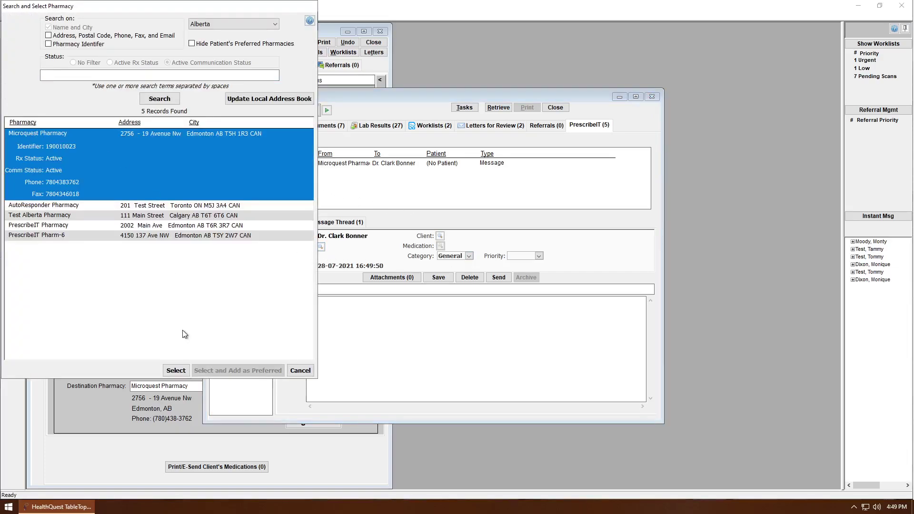
{"action": "left_click", "coordinate": [181, 371]}
- Look up the client by surname and link the client and their QVAR (beclomethasone dipropionate 100 mcg) medication to the message
{"action": "left_click", "coordinate": [440, 236]}
{"action": "type", "text": "dixon"}
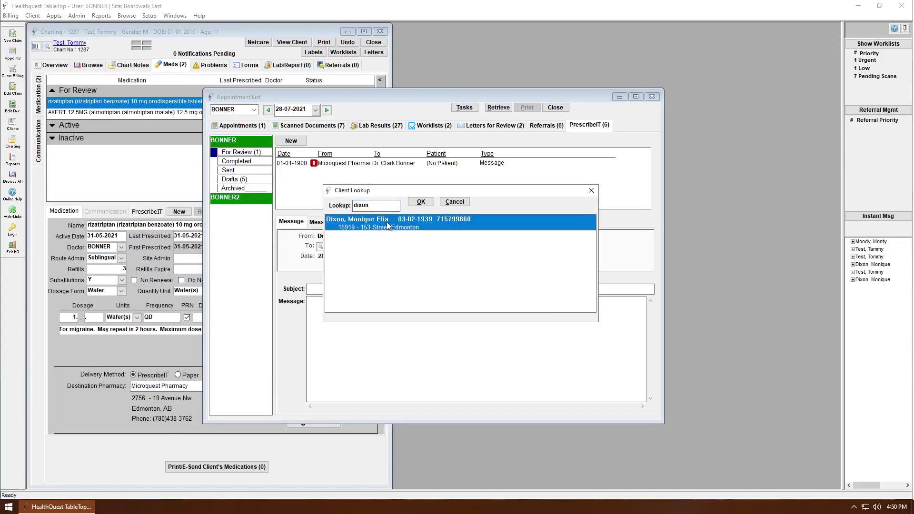
{"action": "left_click", "coordinate": [421, 203]}
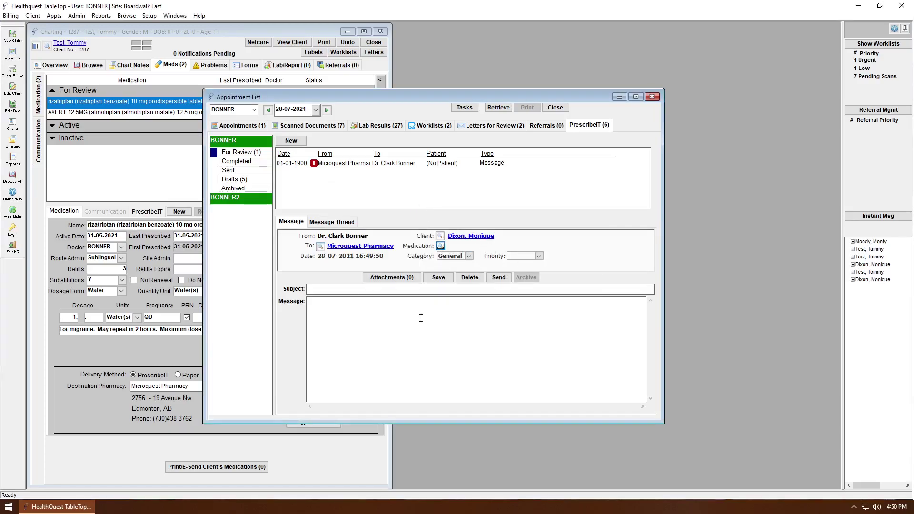
{"action": "left_click", "coordinate": [440, 247]}
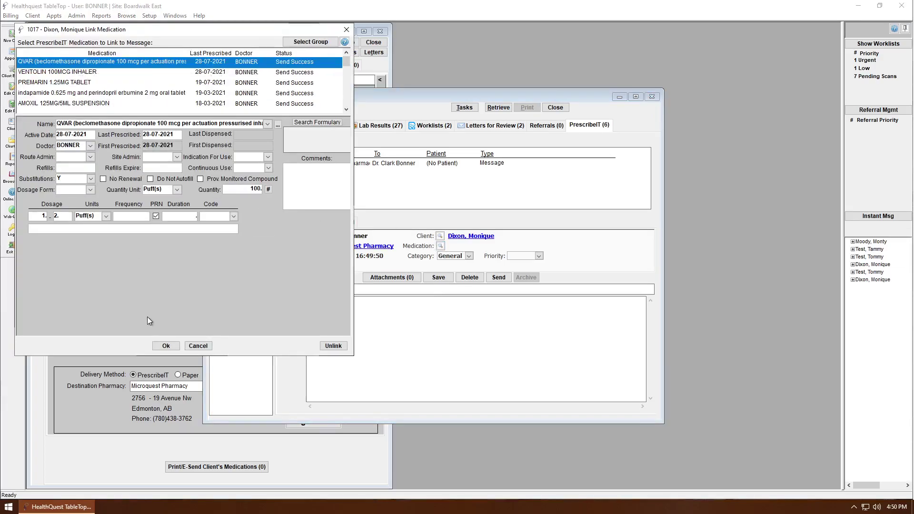
{"action": "left_click", "coordinate": [166, 345]}
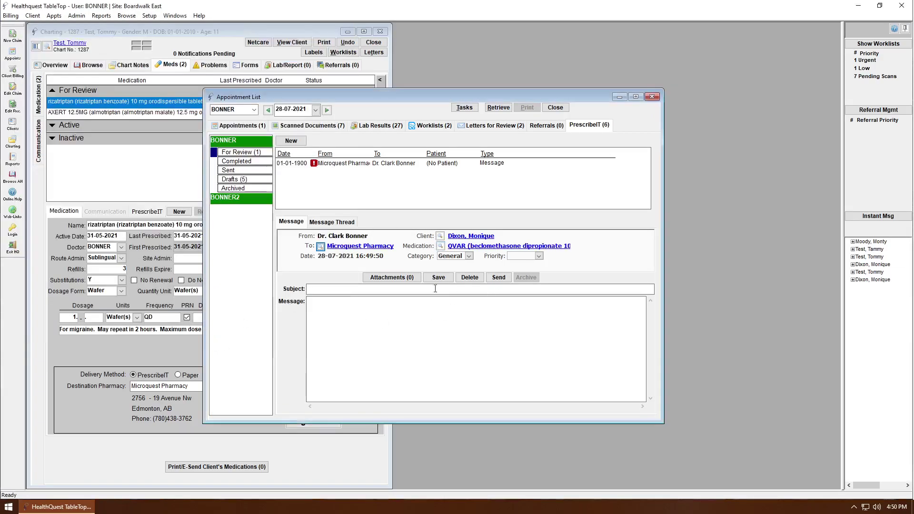
- Write the subject "Dispense update" and the message "Please let me know if the patient is receptive.", and send it to the pharmacy
{"action": "left_click", "coordinate": [367, 292]}
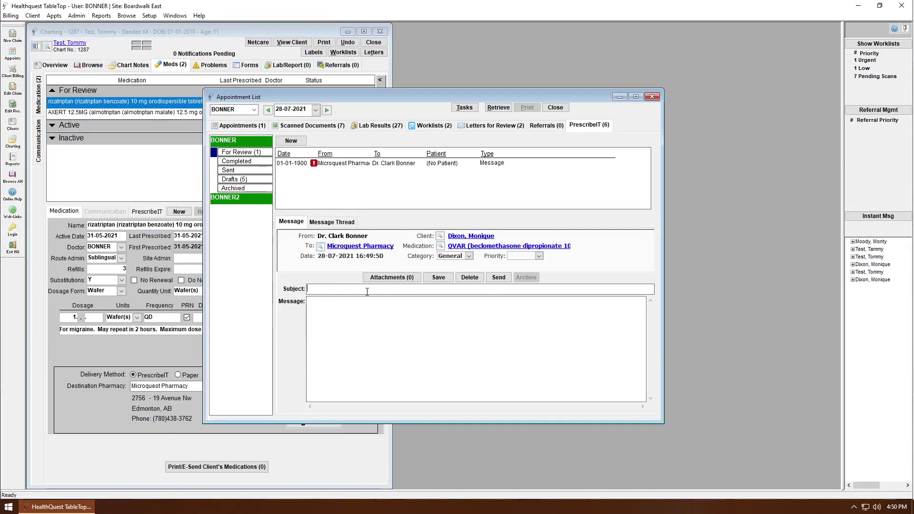
{"action": "type", "text": "Dispense update"}
{"action": "left_click", "coordinate": [308, 301]}
{"action": "type", "text": "Please let me know"}
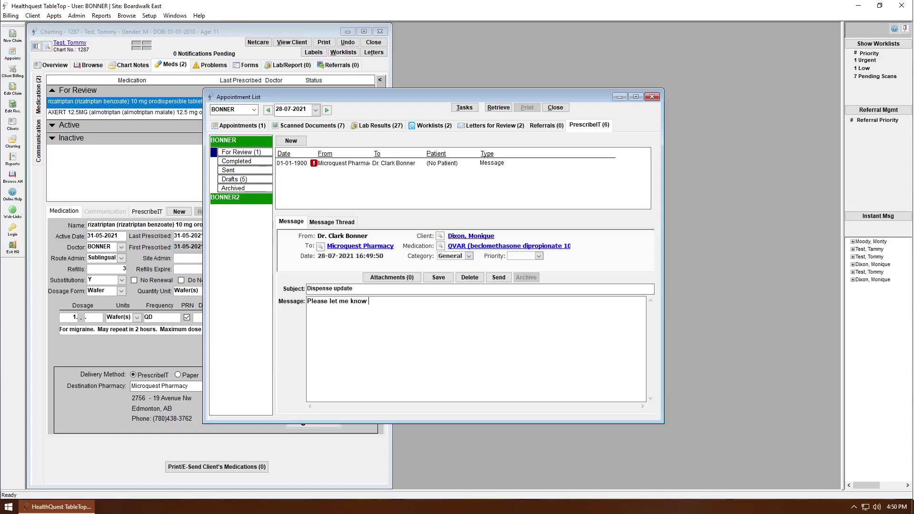
{"action": "type", "text": " if the patient is receptive."}
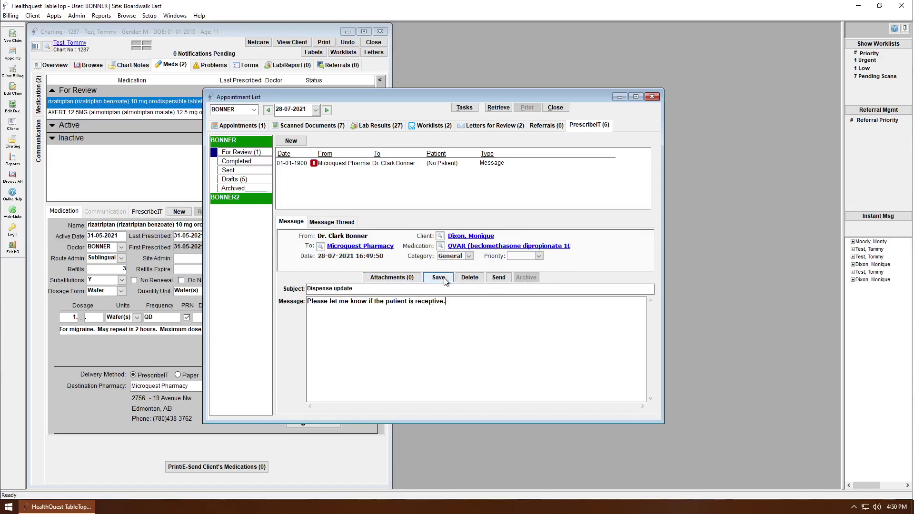
{"action": "left_click", "coordinate": [499, 277]}
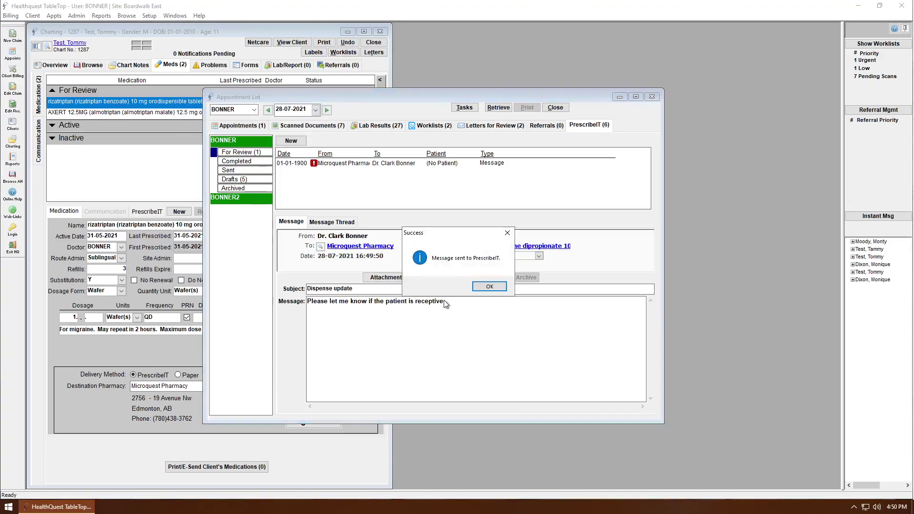
{"action": "left_click", "coordinate": [479, 287]}
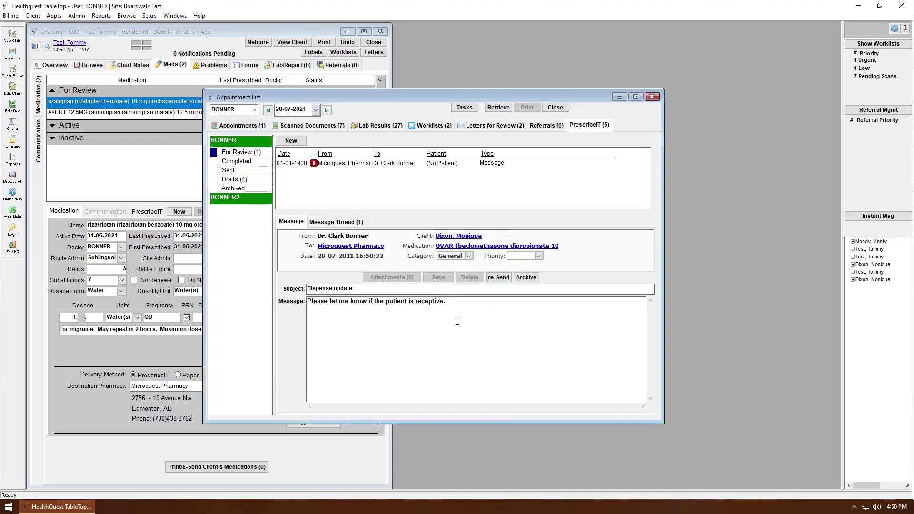